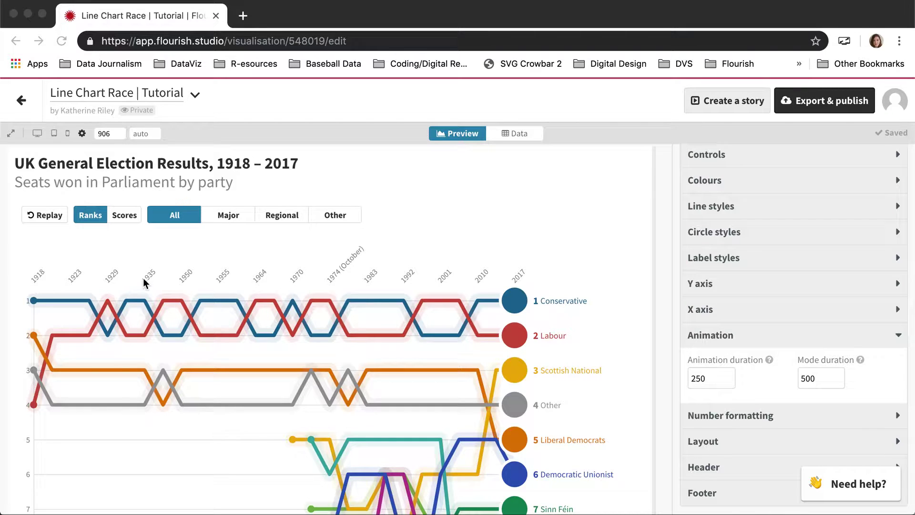
Replay the election line chart race from 1918 and watch it finish at 1970, Conservative leading Labour.
click(50, 214)
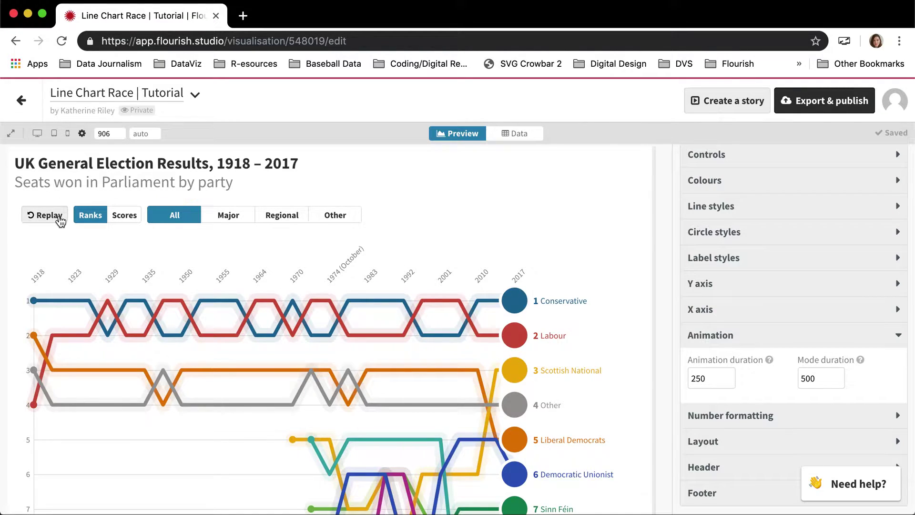
click(56, 219)
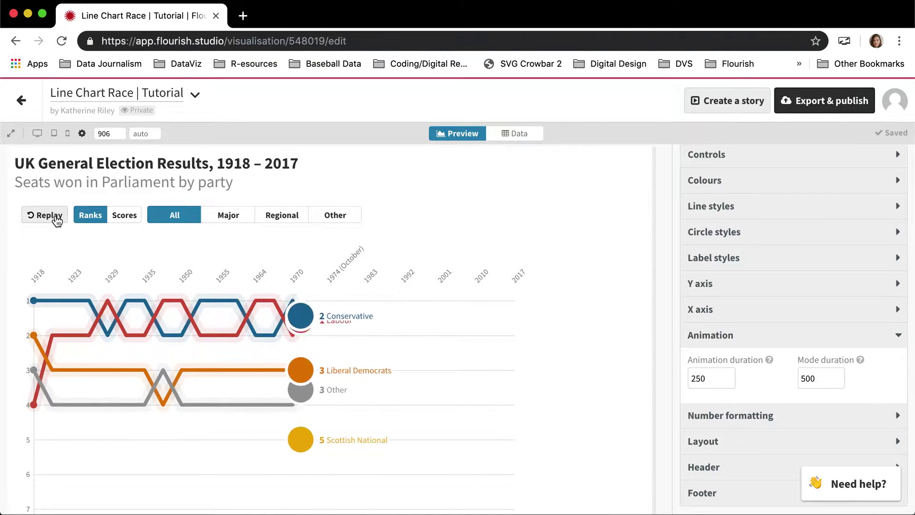
scroll(56, 218, down, 3)
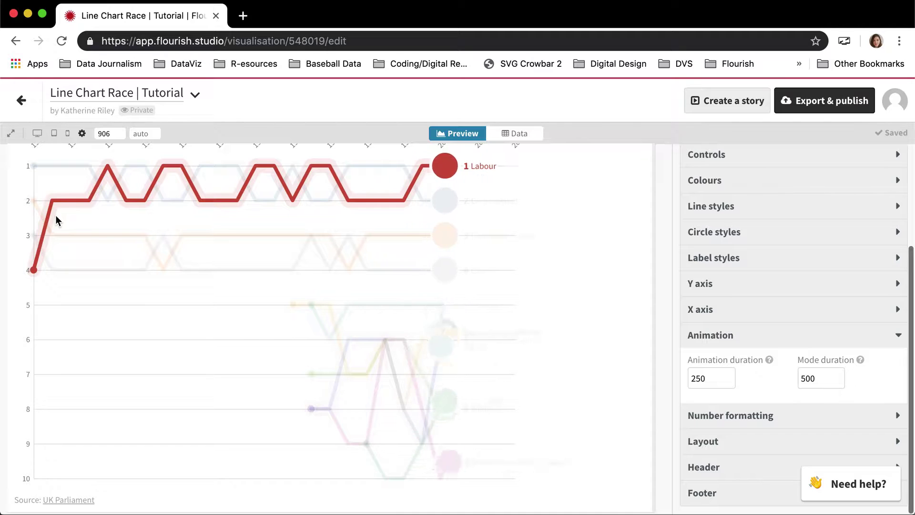
scroll(55, 215, up, 2)
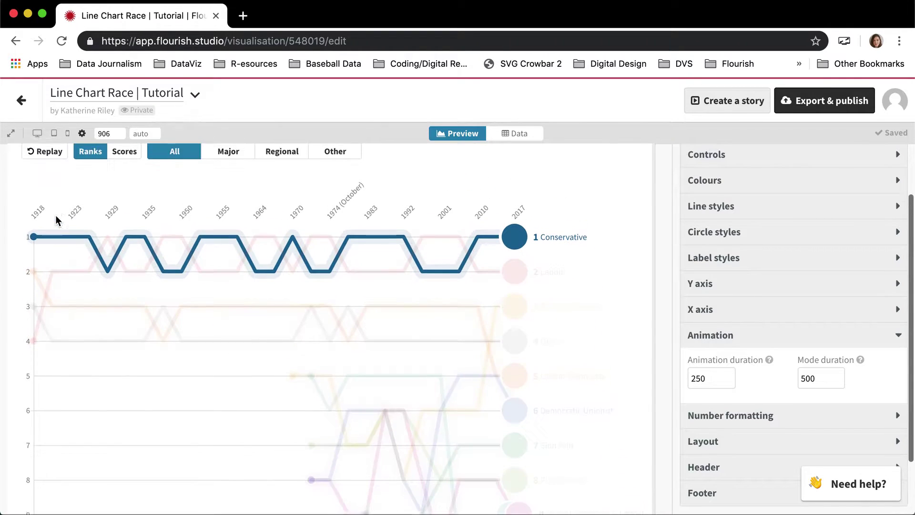
scroll(56, 216, down, 3)
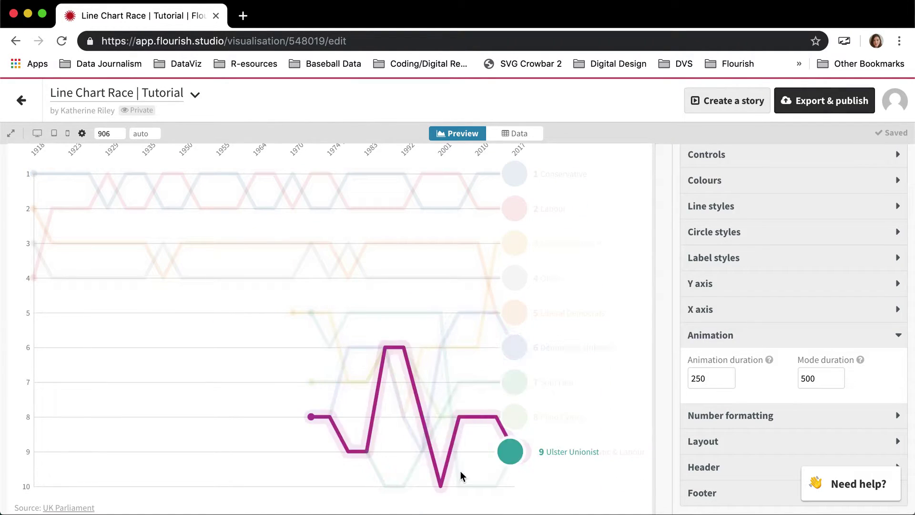
scroll(280, 286, up, 5)
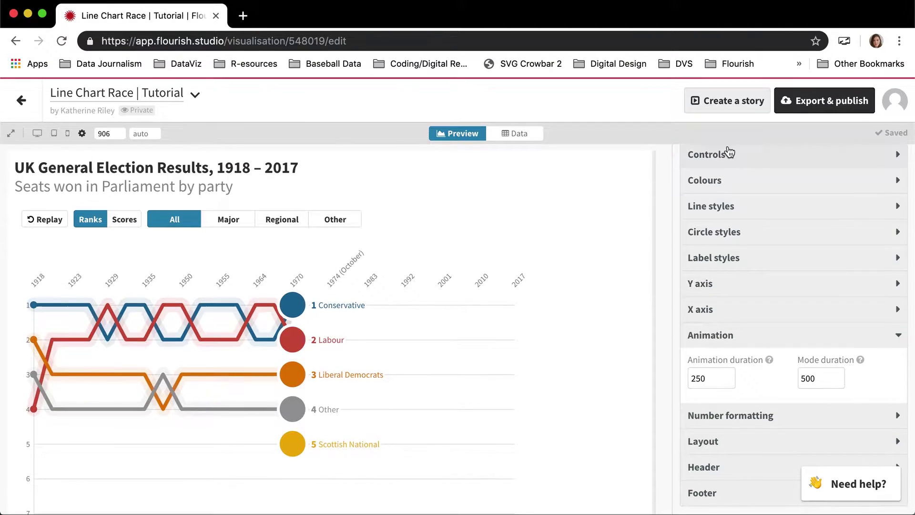
scroll(441, 246, down, 3)
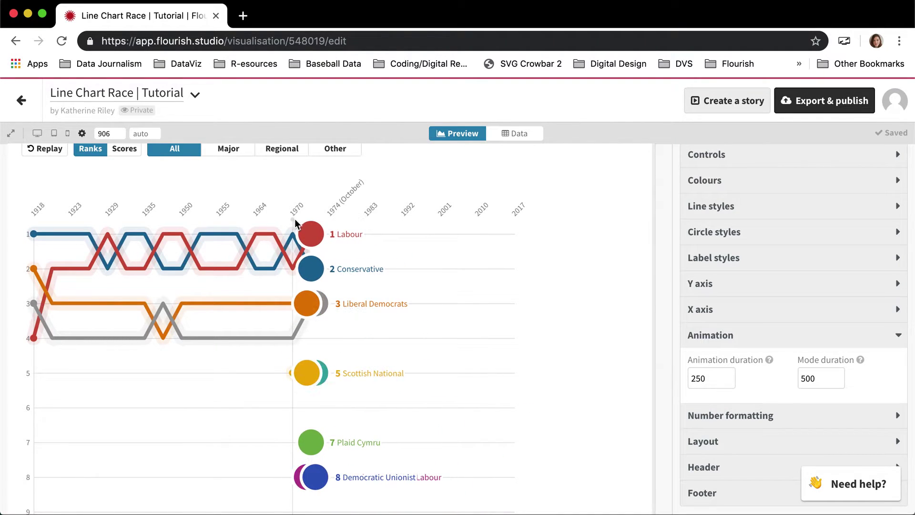
scroll(457, 191, up, 2)
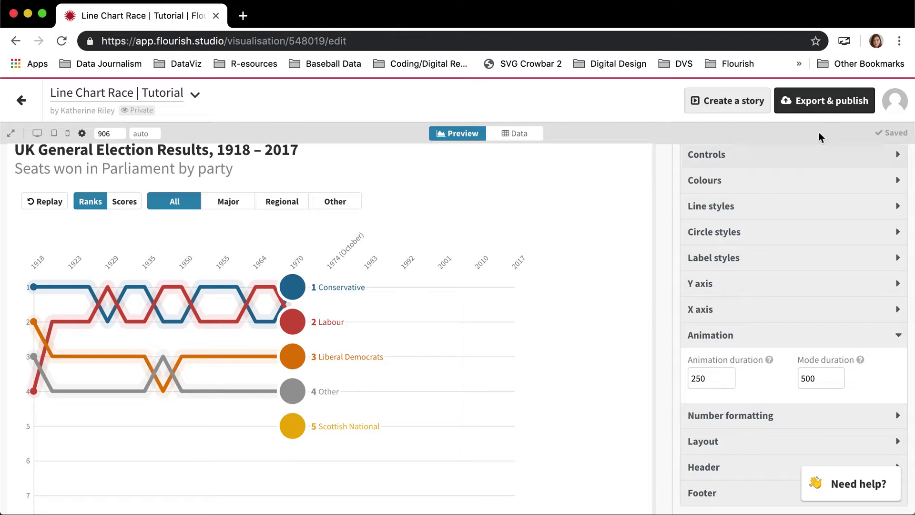
Publish the line chart race, then open its public page and replay the race there.
click(822, 101)
click(669, 189)
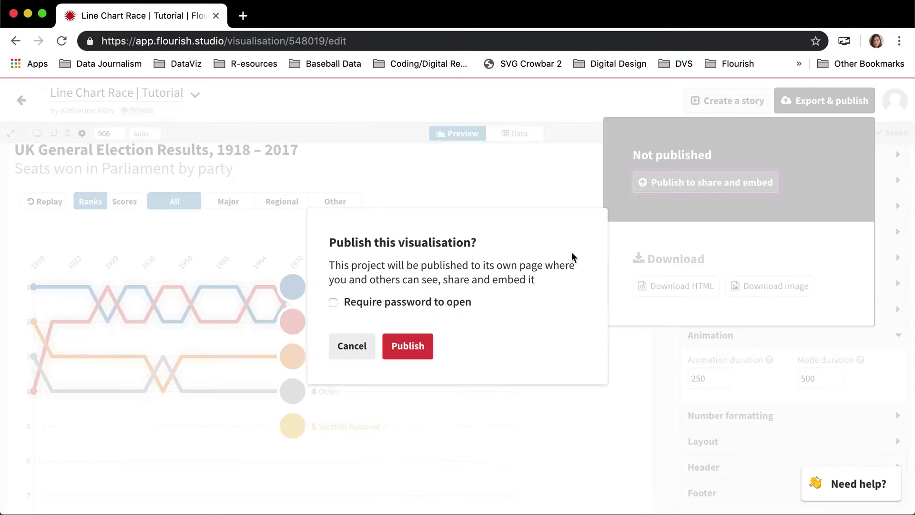
click(407, 347)
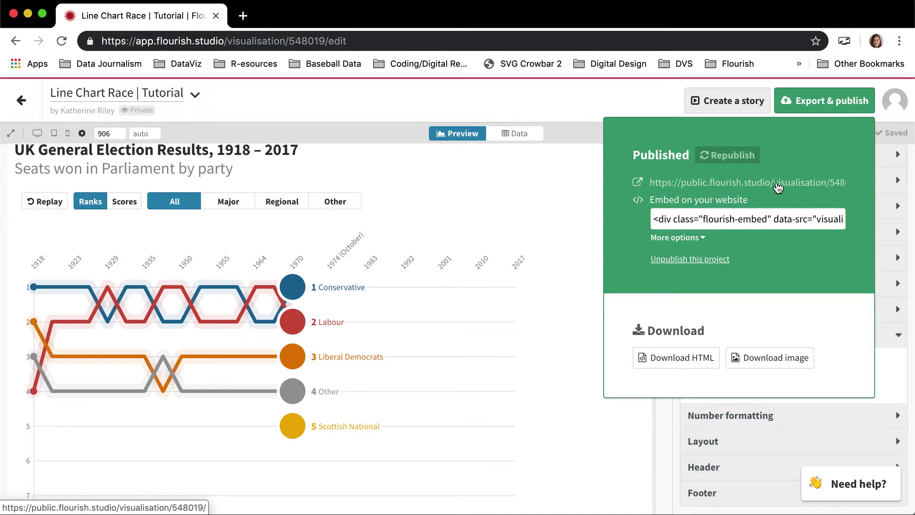
click(778, 186)
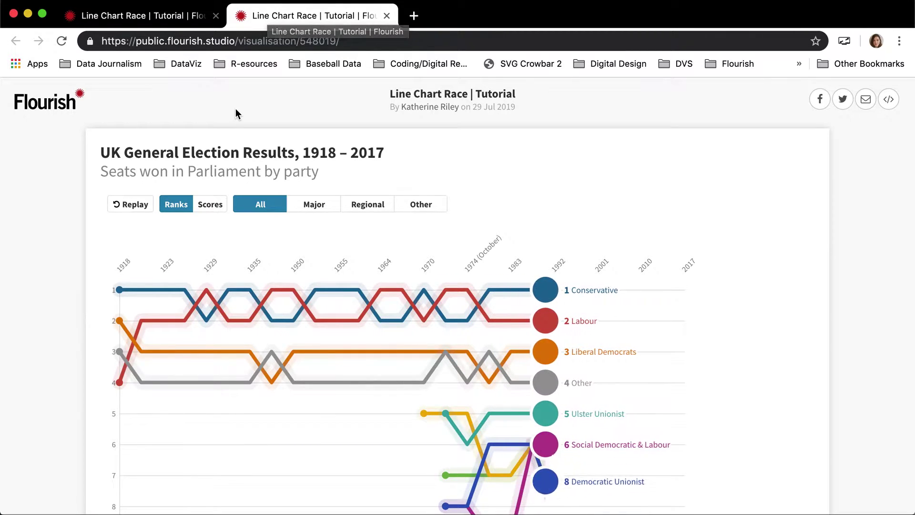
scroll(236, 113, down, 3)
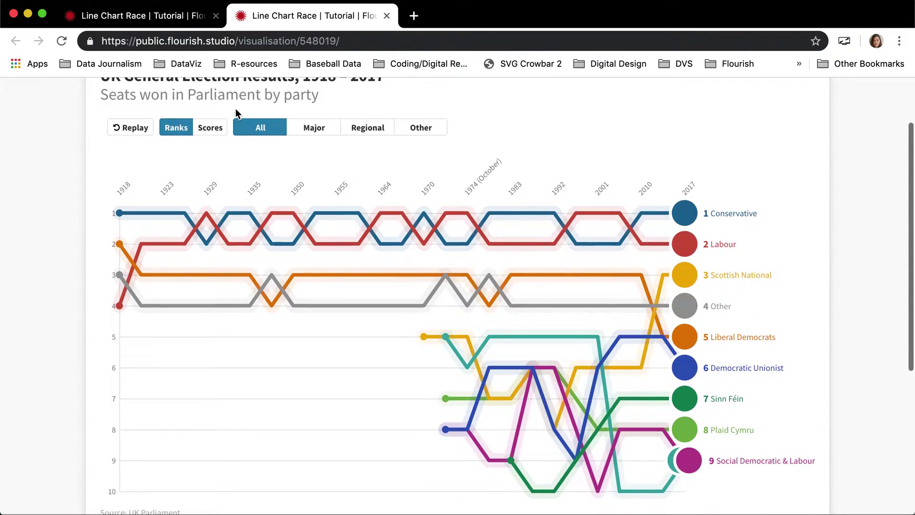
scroll(236, 113, down, 1)
click(115, 119)
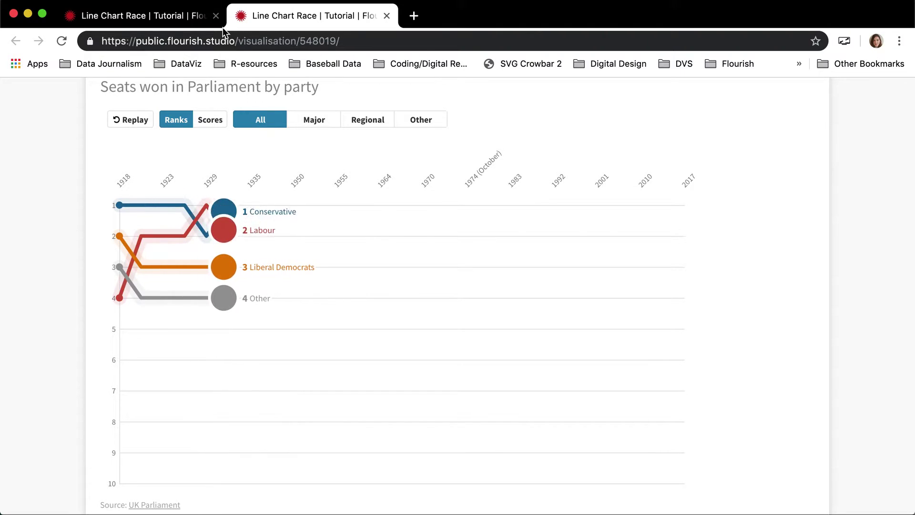
Reload the editor, republish the chart, and reload the public page to show the update.
click(165, 15)
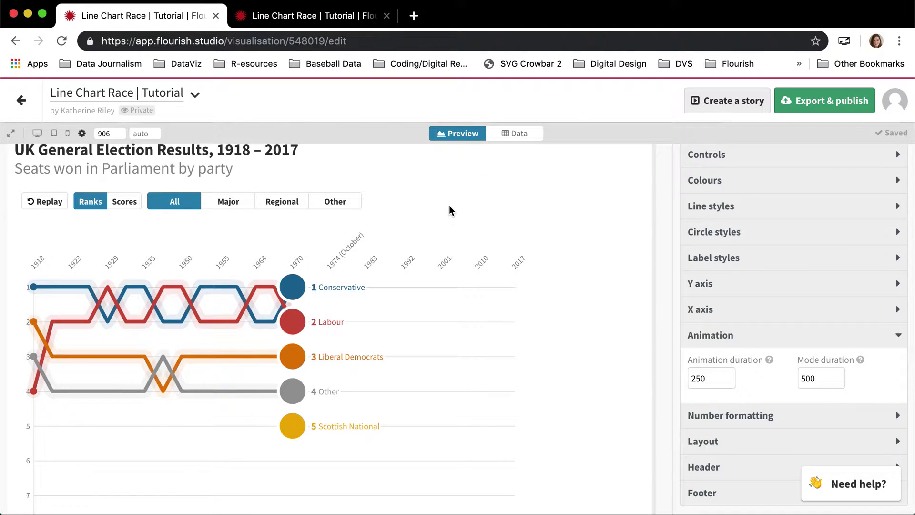
key(super+r)
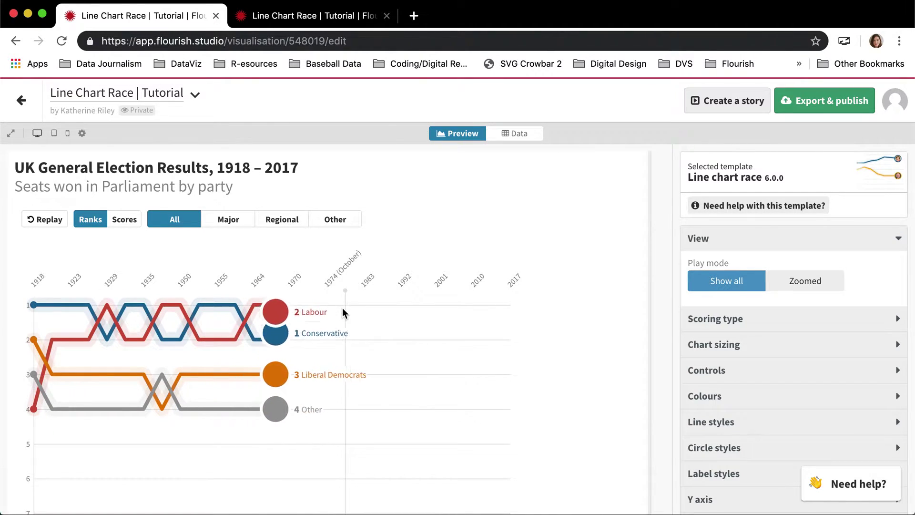
click(777, 110)
click(731, 154)
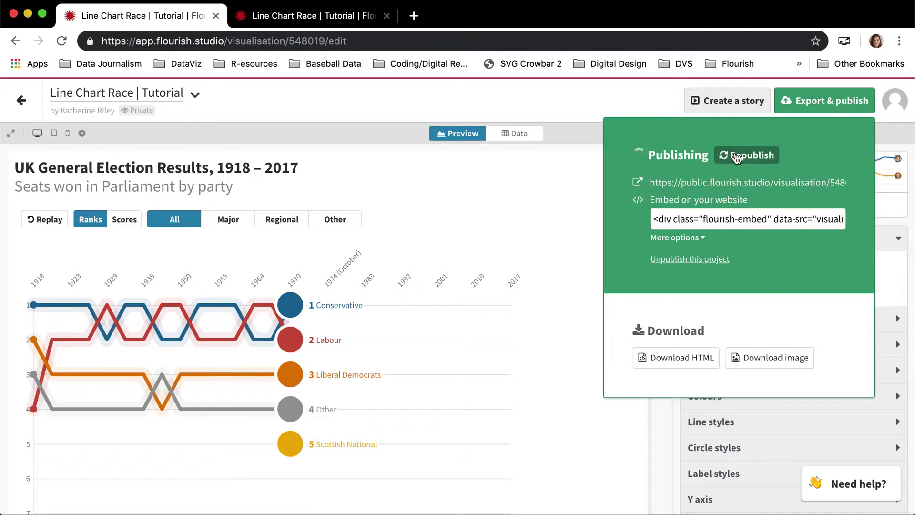
click(316, 17)
key(super+r)
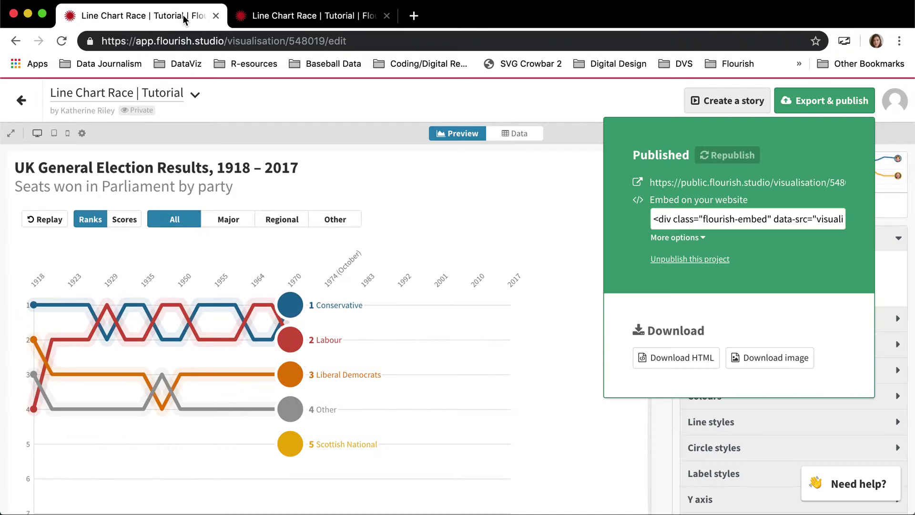
click(185, 19)
click(410, 212)
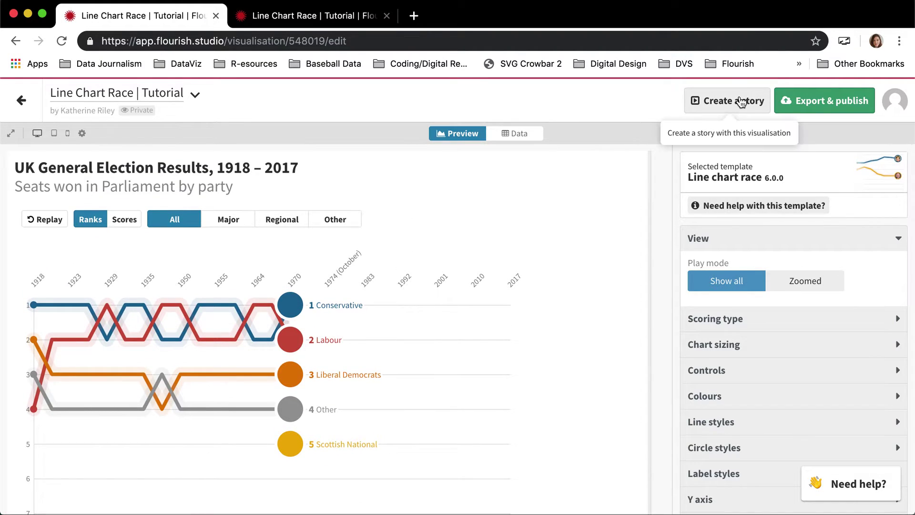
click(734, 109)
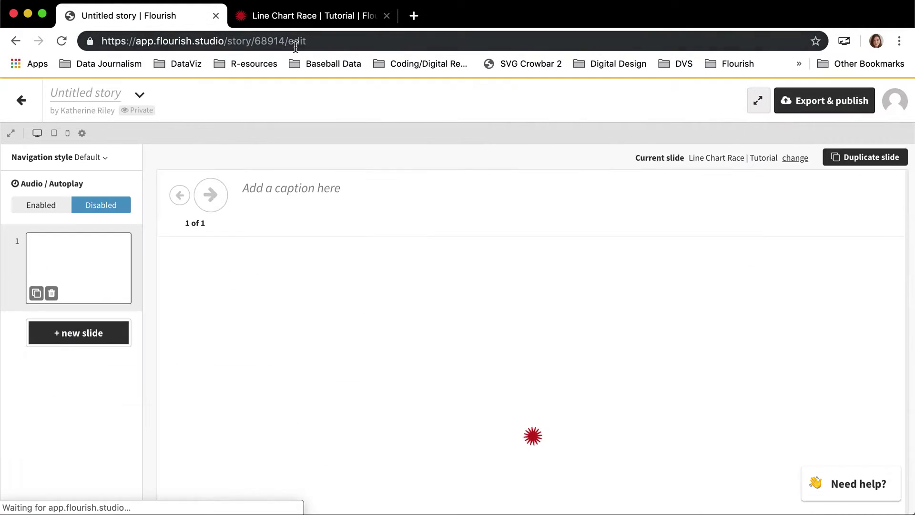
scroll(275, 176, down, 3)
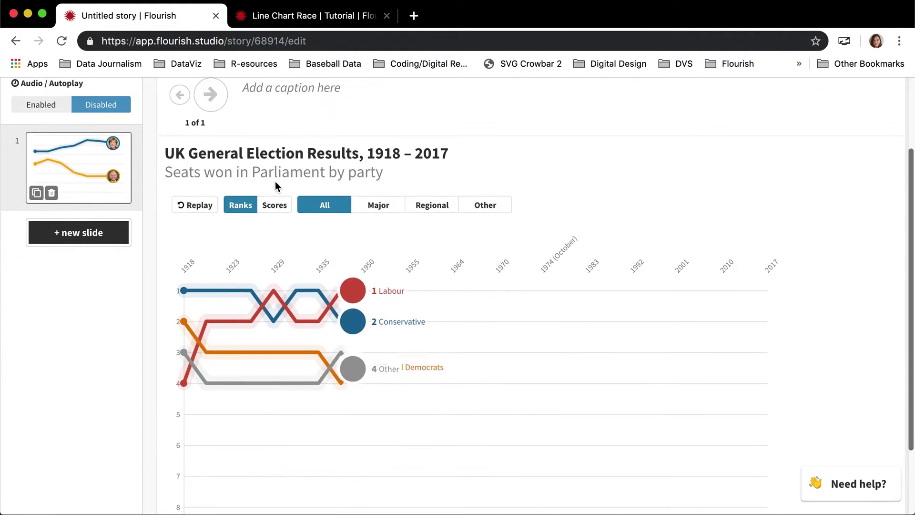
scroll(234, 255, up, 1)
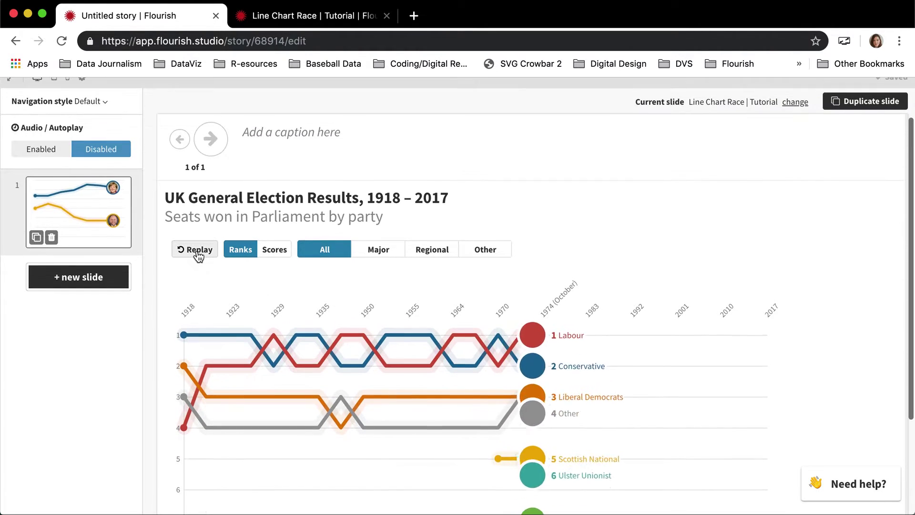
click(334, 17)
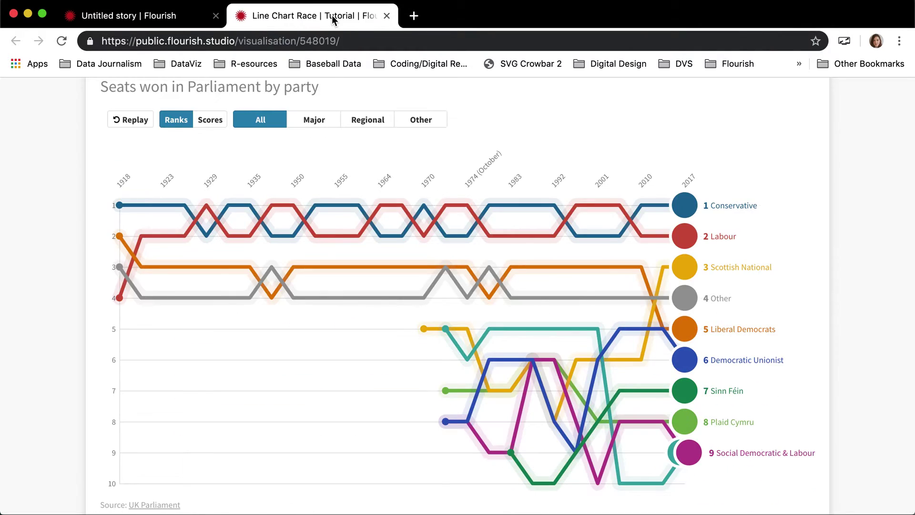
click(190, 17)
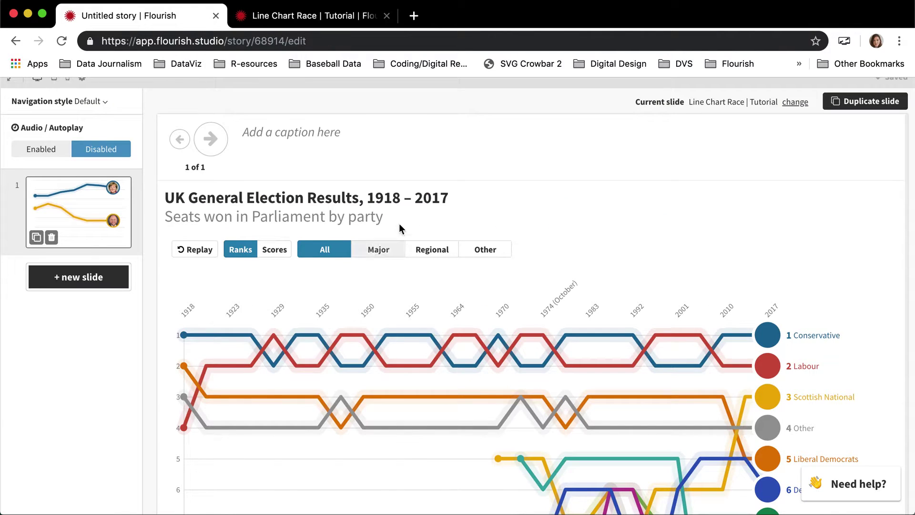
scroll(410, 214, up, 1)
scroll(420, 197, down, 1)
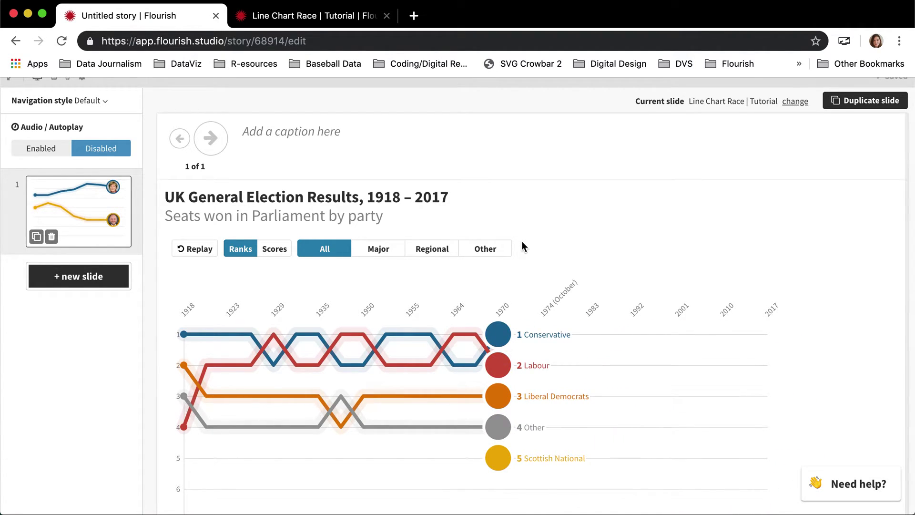
scroll(522, 246, up, 2)
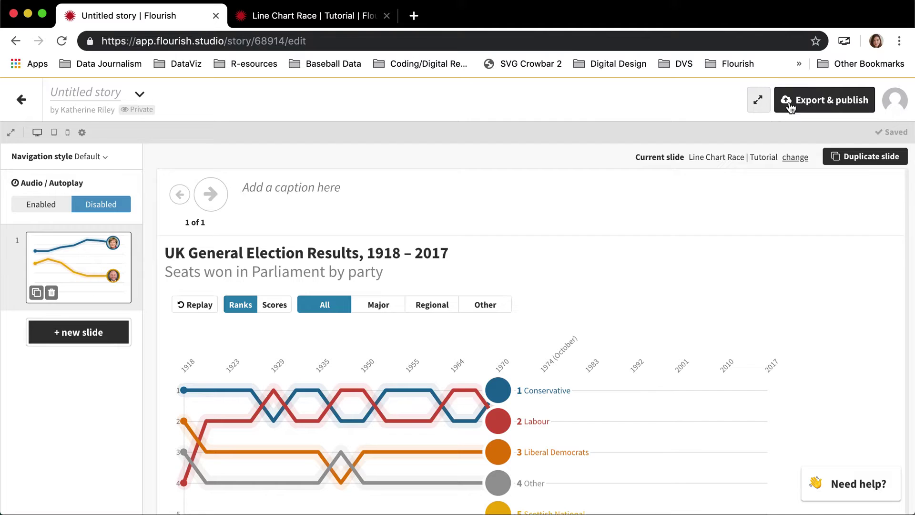
Publish the one-slide story and view its public page, where the race stops at 1970.
click(790, 106)
click(705, 182)
click(407, 346)
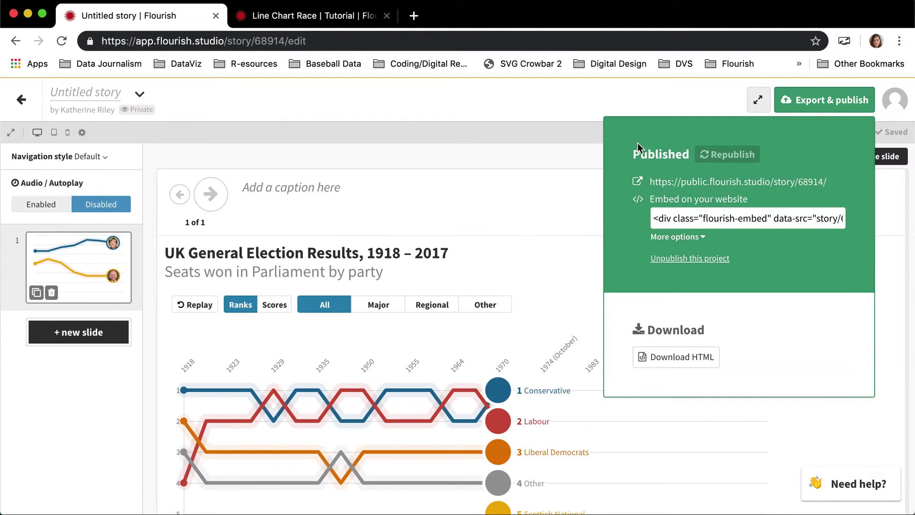
click(730, 183)
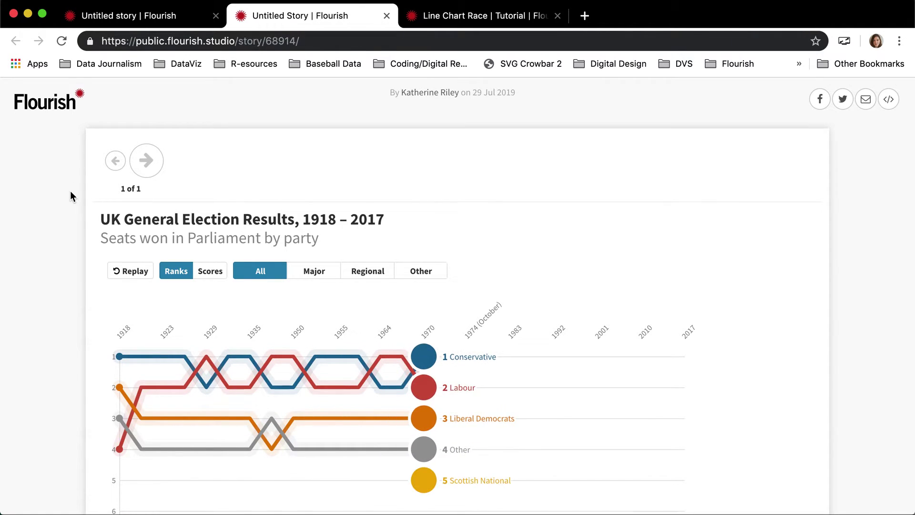
scroll(71, 196, down, 2)
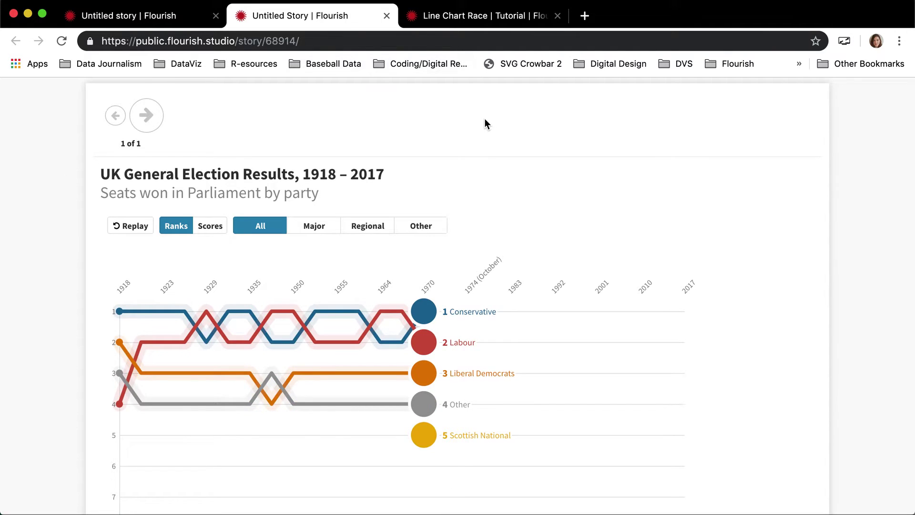
scroll(484, 123, up, 1)
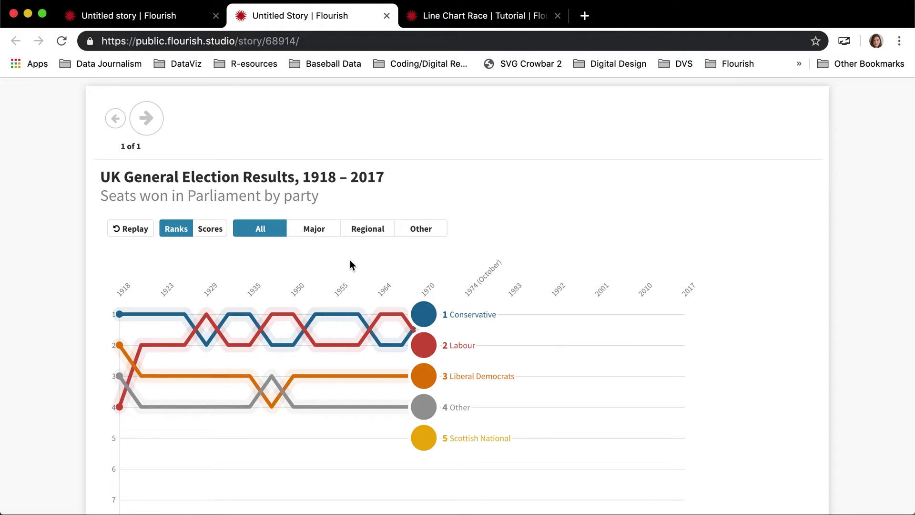
Close the publish panel and compare the published story with the original chart race.
click(162, 17)
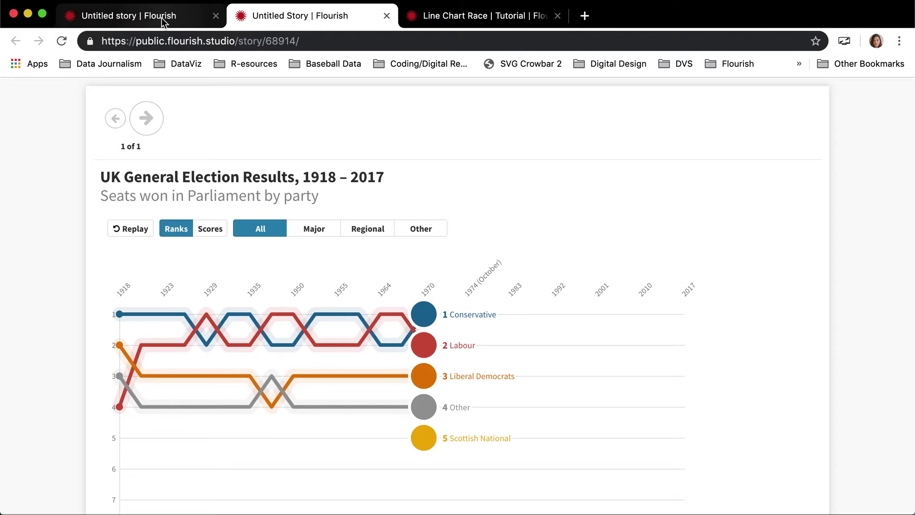
click(304, 167)
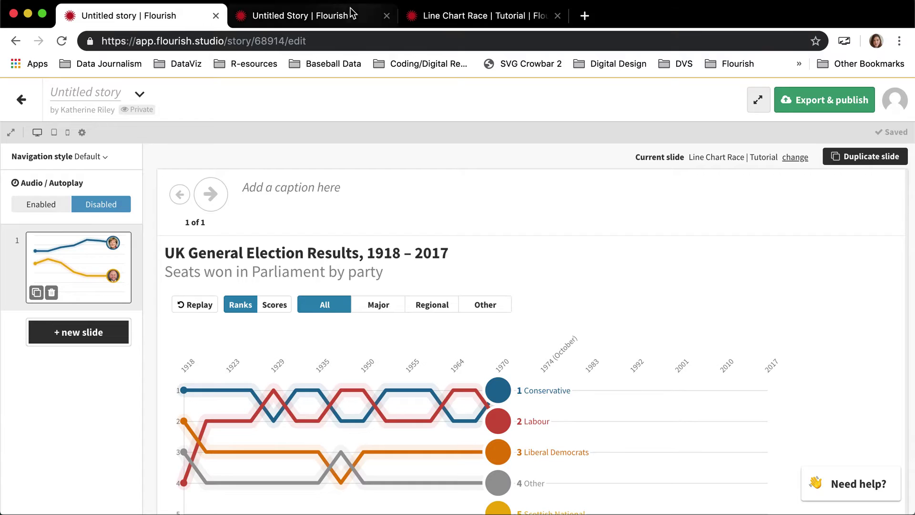
click(305, 16)
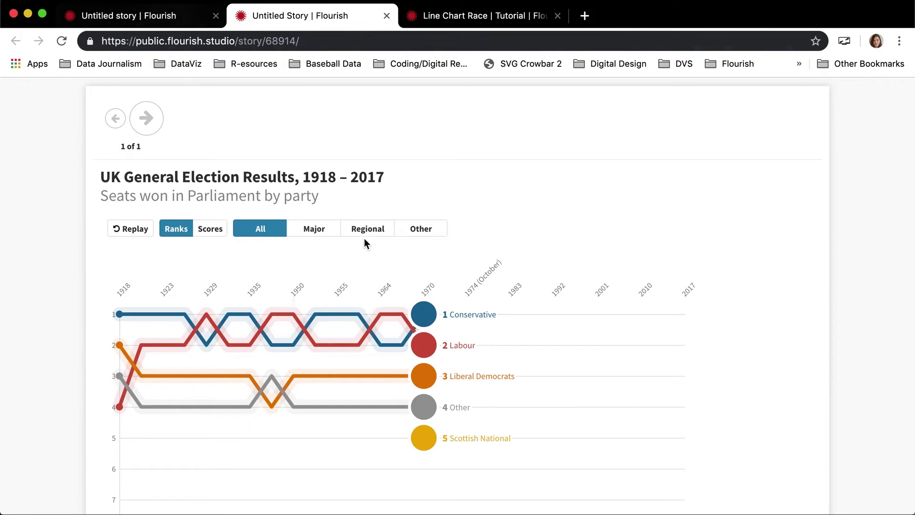
click(422, 16)
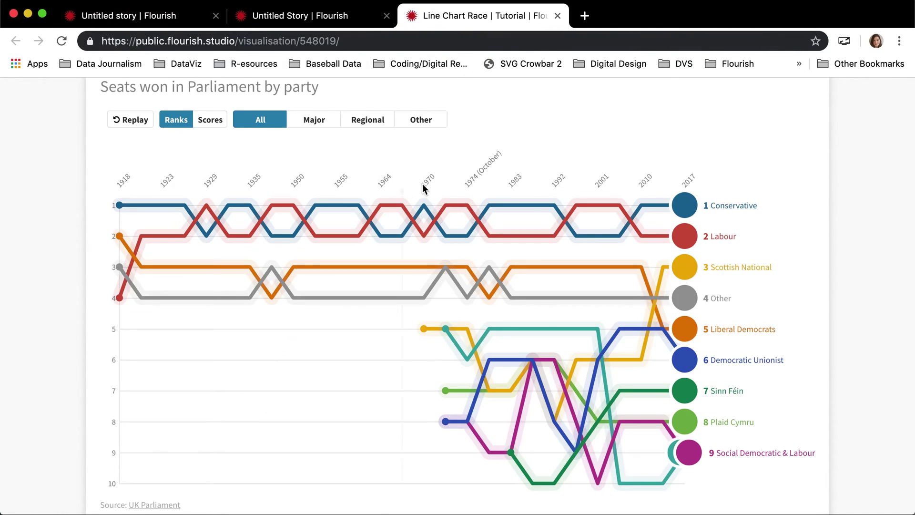
scroll(342, 130, up, 1)
click(303, 19)
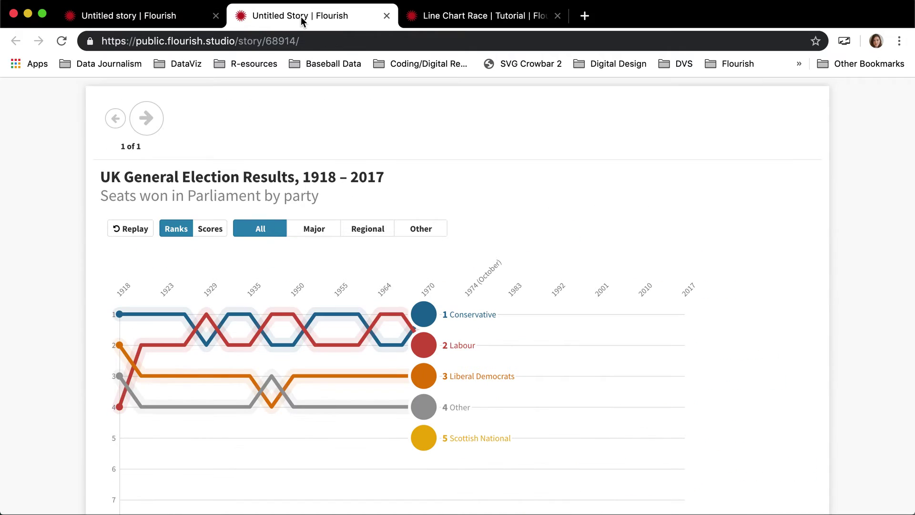
click(144, 19)
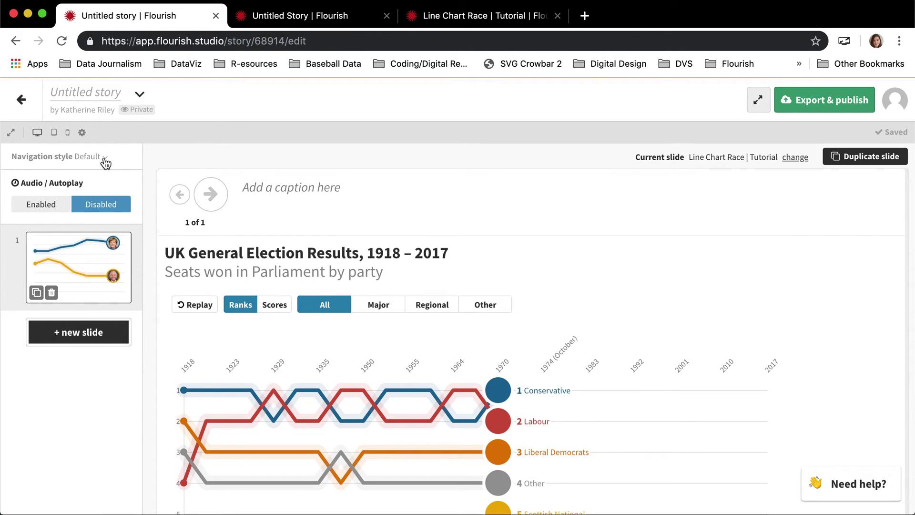
click(106, 163)
Set the story's navigation style to None.
click(93, 176)
click(94, 157)
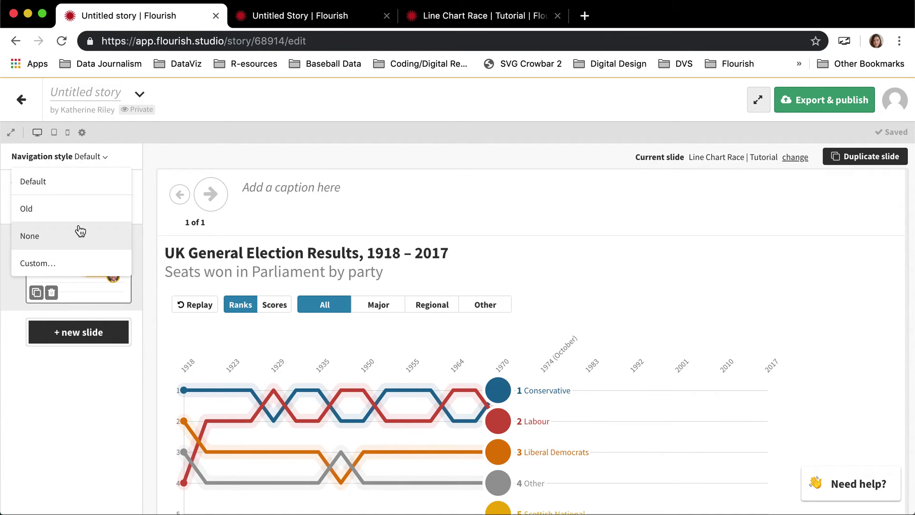
click(80, 231)
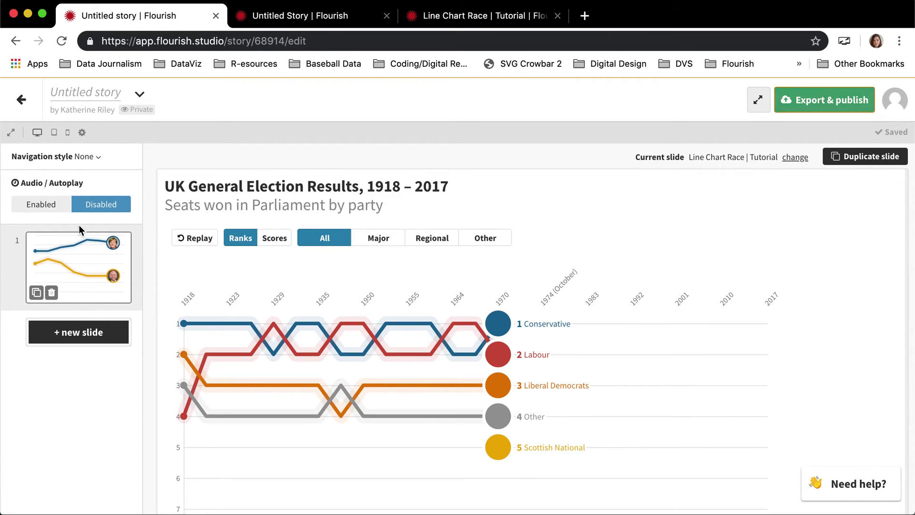
Republish the story and reload its public page, now without navigation arrows.
click(832, 100)
click(796, 154)
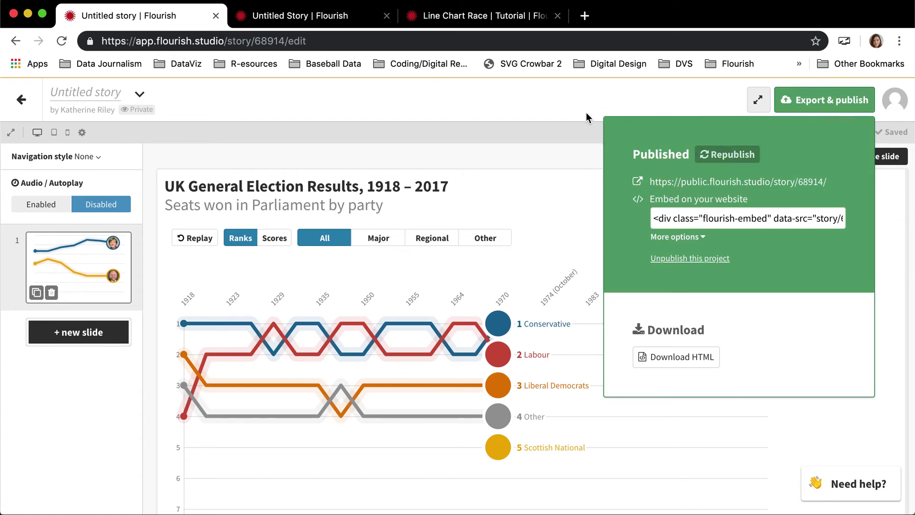
click(326, 22)
key(super+r)
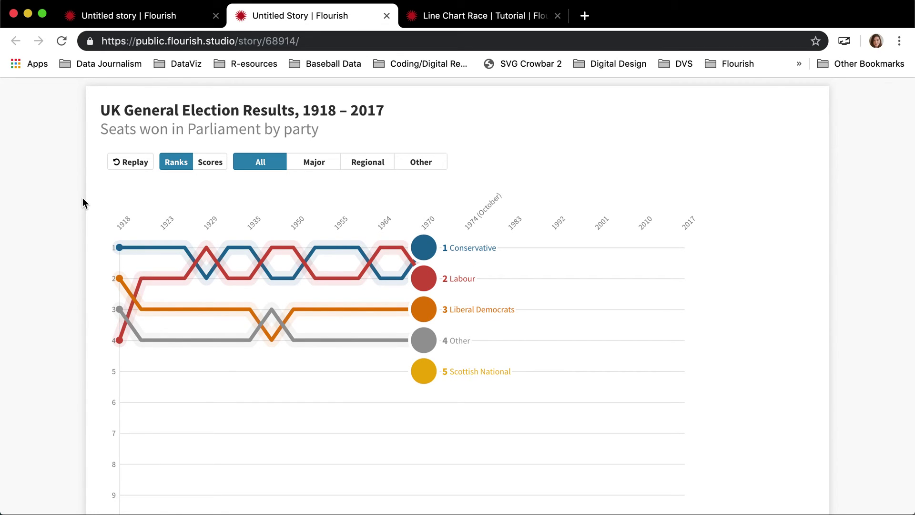
scroll(82, 199, down, 2)
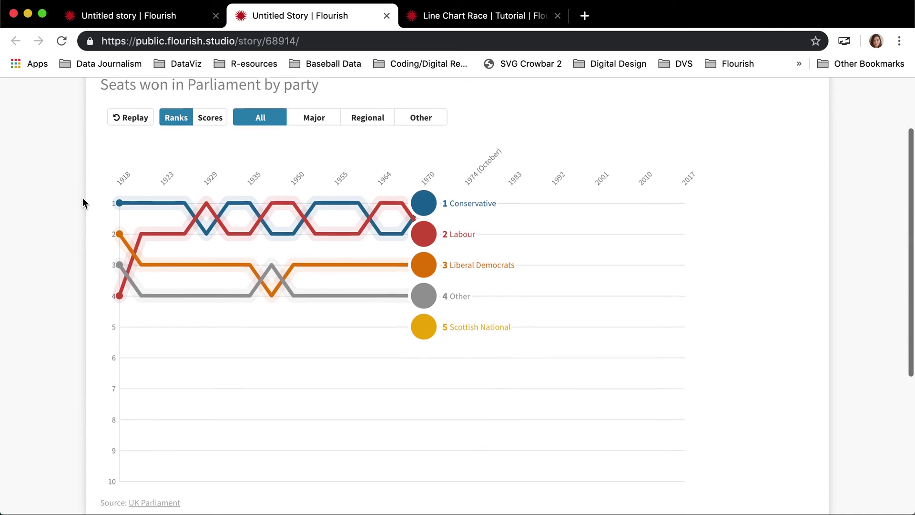
scroll(82, 198, up, 4)
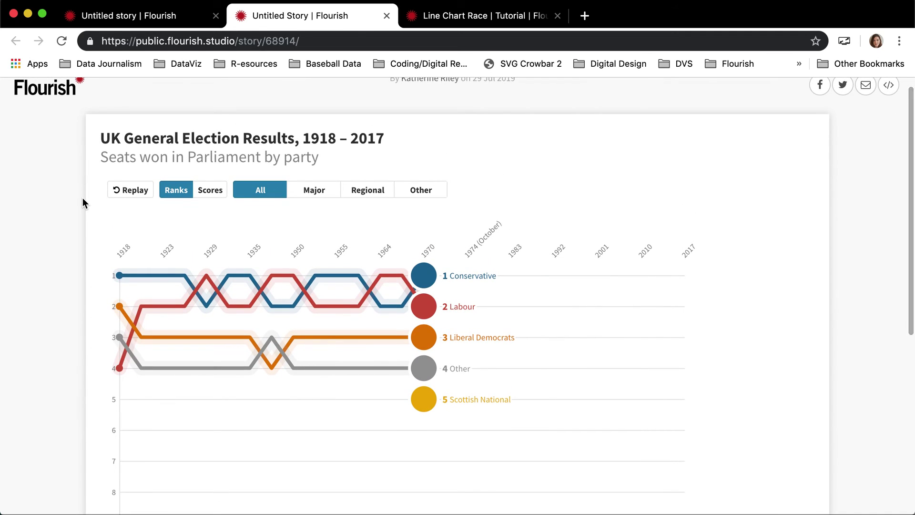
scroll(82, 198, down, 2)
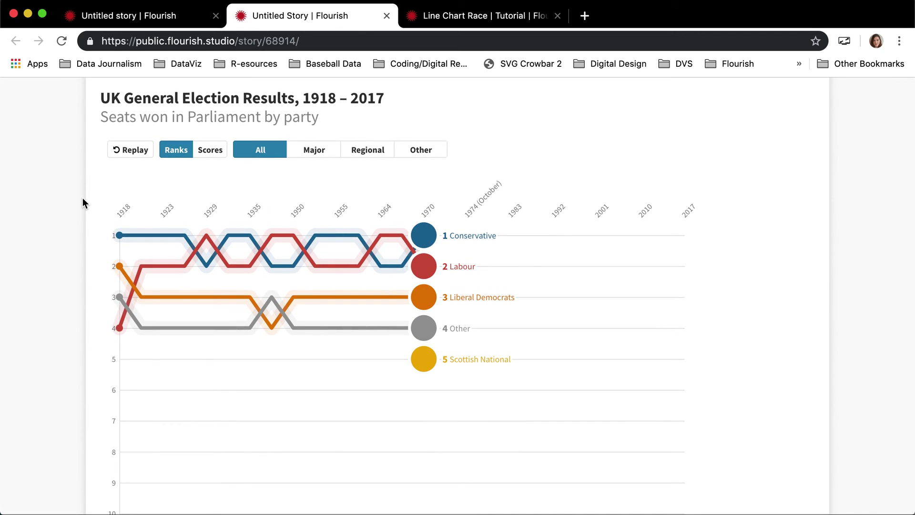